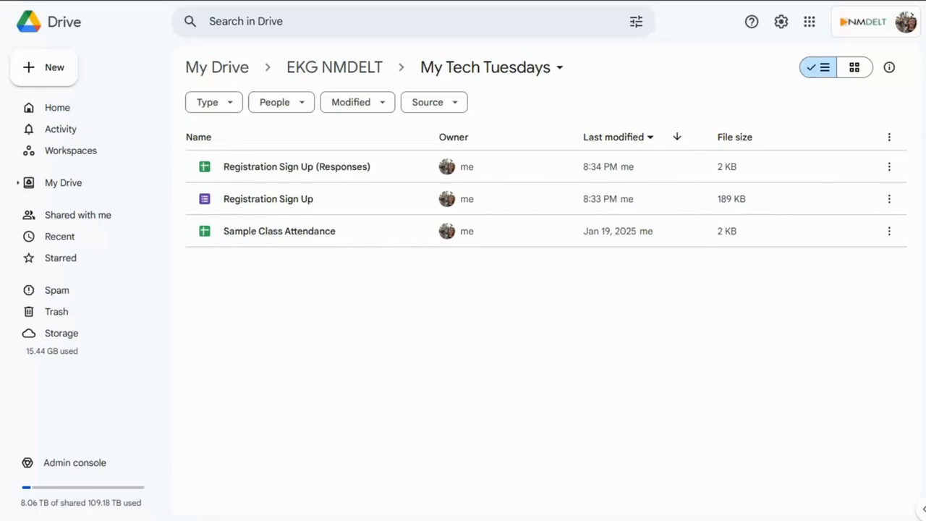
Open the Registration Sign Up form and link its responses to a new spreadsheet.
double_click(252, 201)
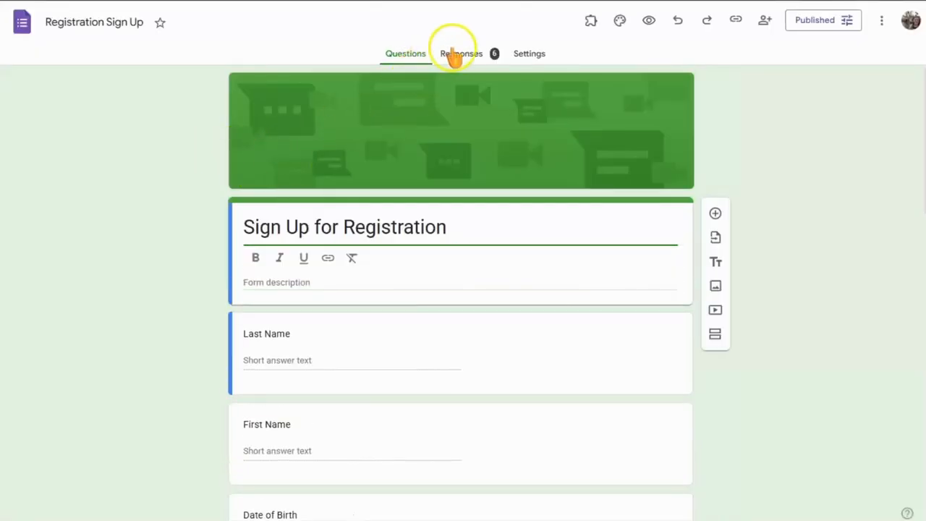
left_click(463, 55)
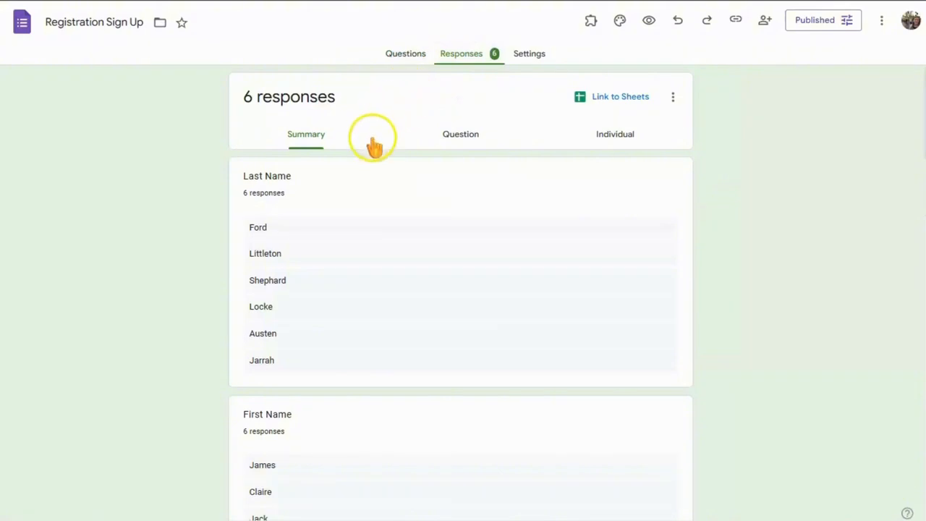
left_click(631, 97)
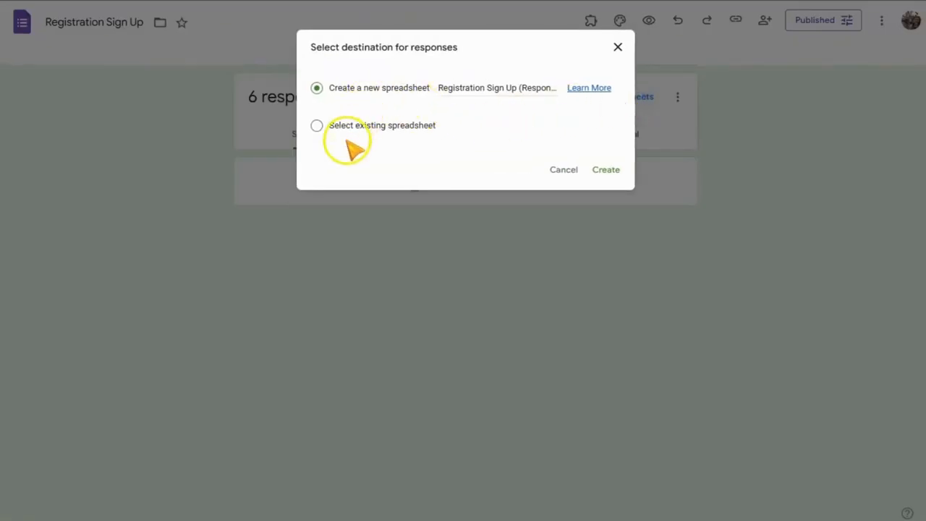
left_click(607, 172)
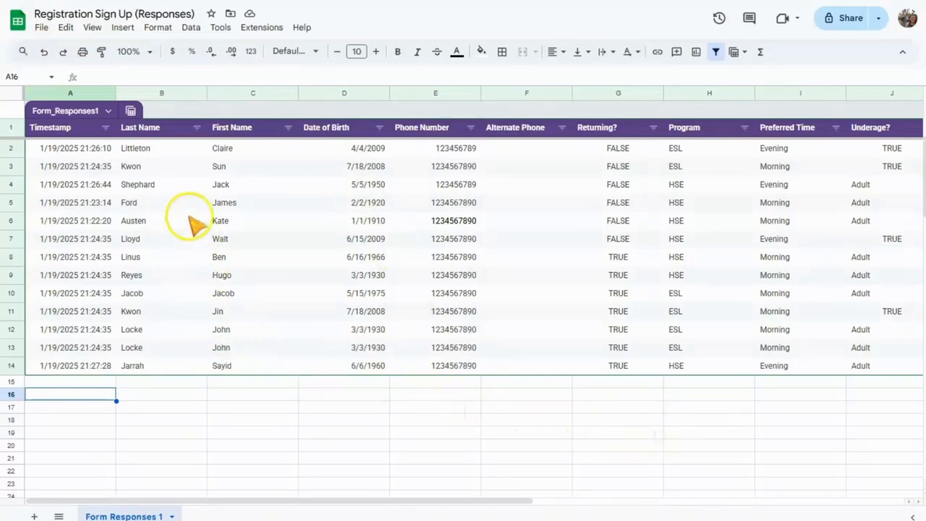
Sort the response table A to Z by Last Name, followed by an A to Z sort on Preferred Time.
left_click(197, 128)
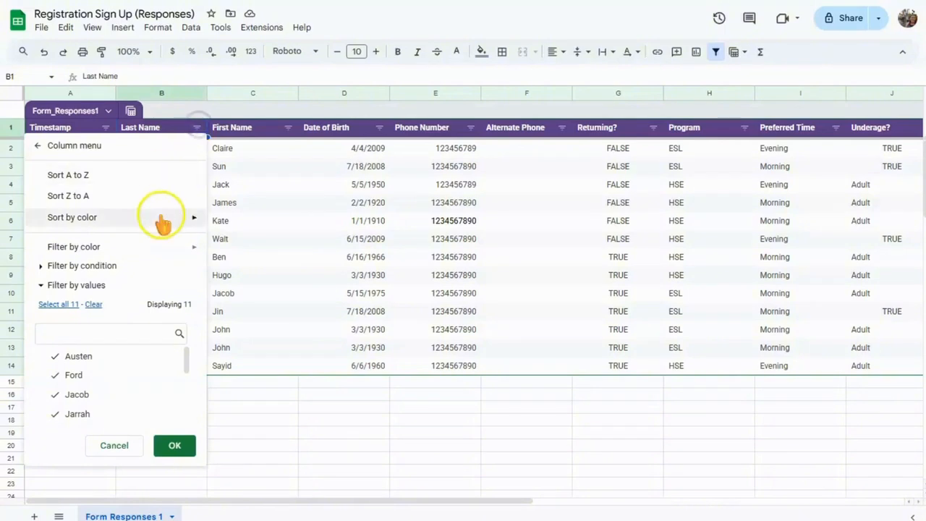
left_click(130, 177)
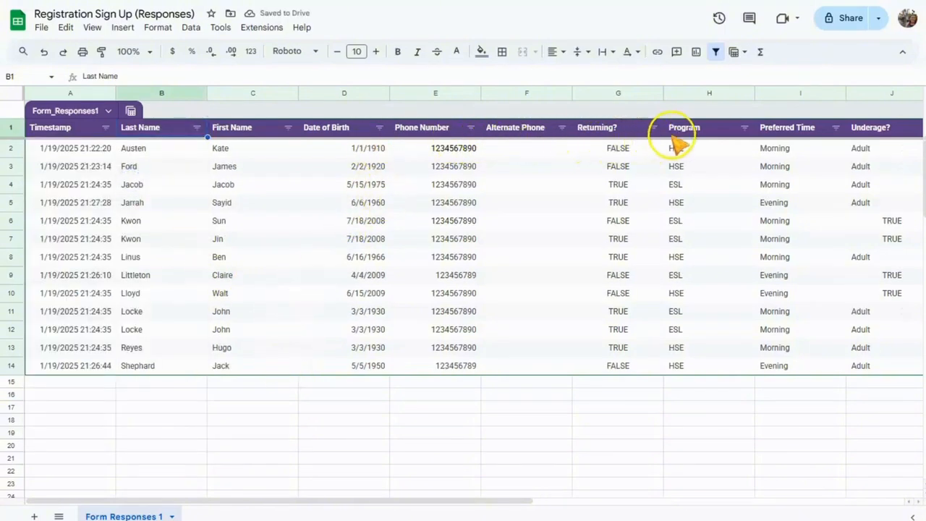
left_click(743, 128)
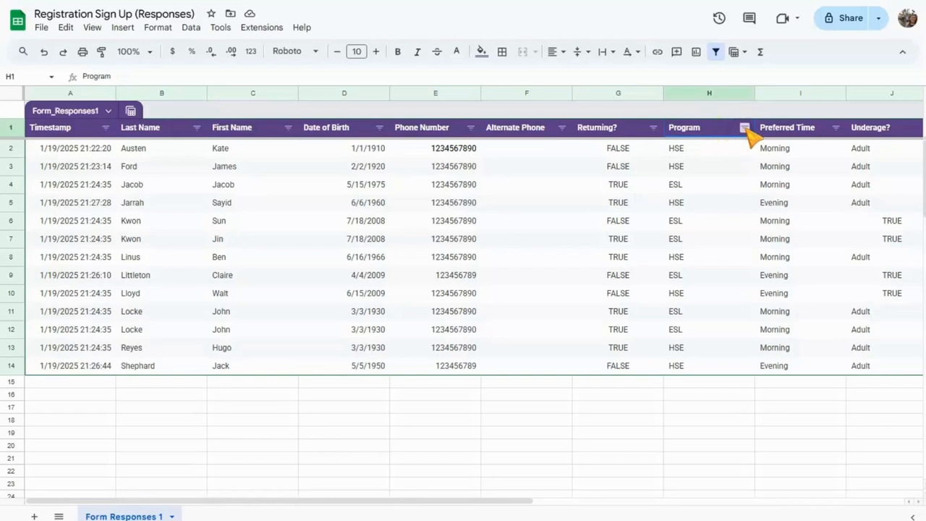
left_click(836, 128)
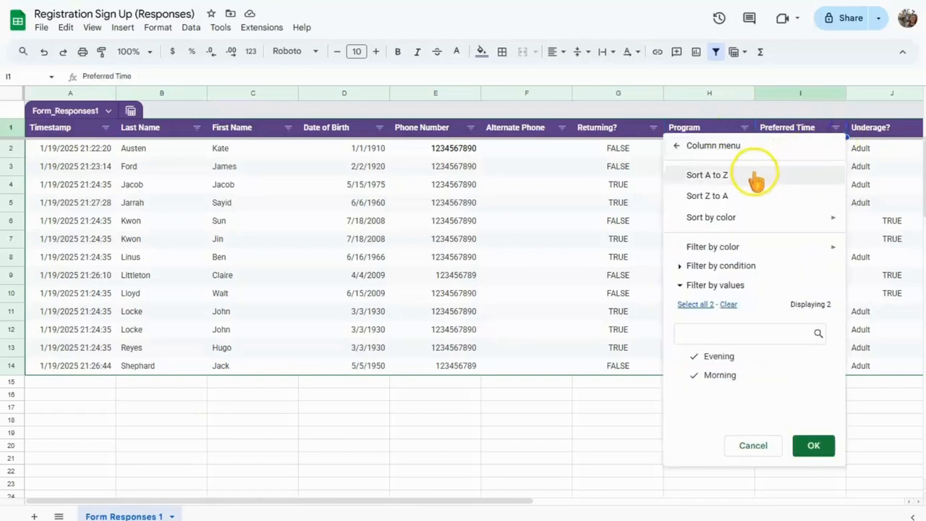
left_click(755, 174)
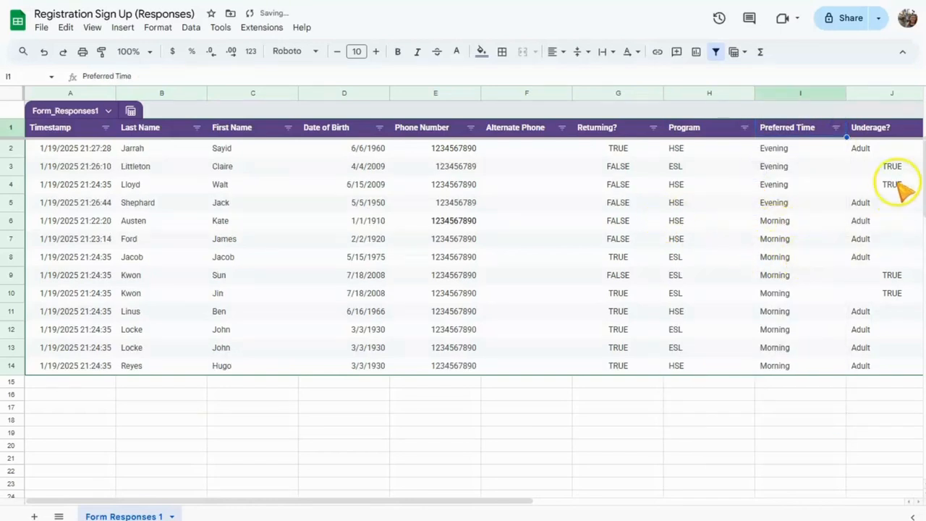
Sort the response table A to Z by the Underage? column.
left_click(899, 131)
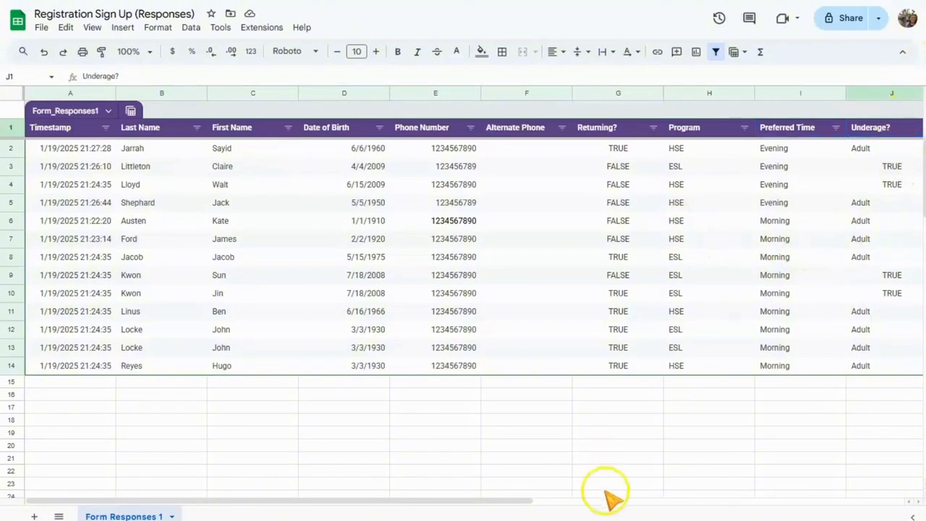
left_click_drag(463, 500, 542, 504)
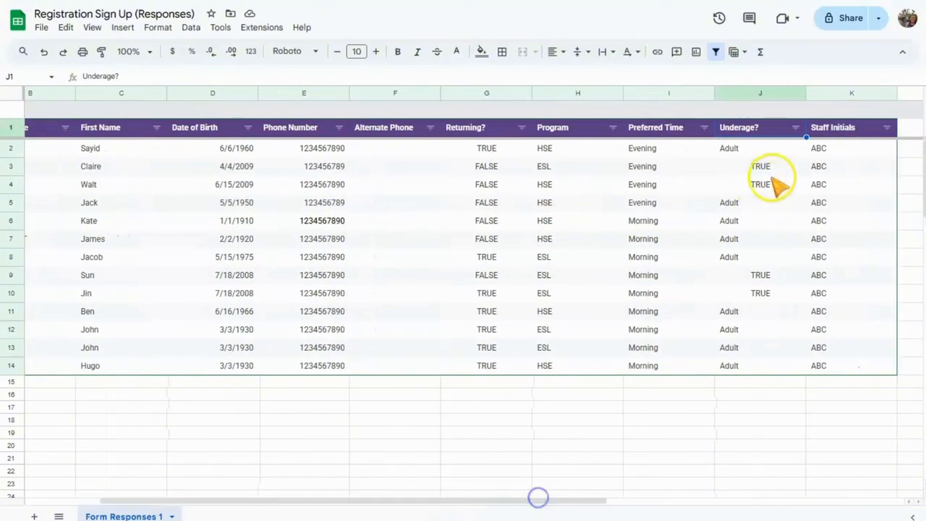
left_click(797, 127)
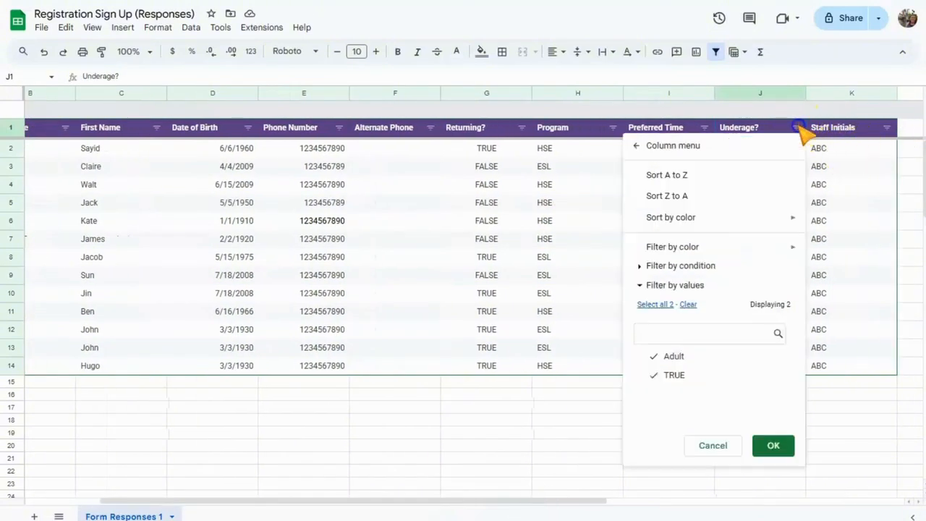
left_click(711, 176)
left_click(759, 433)
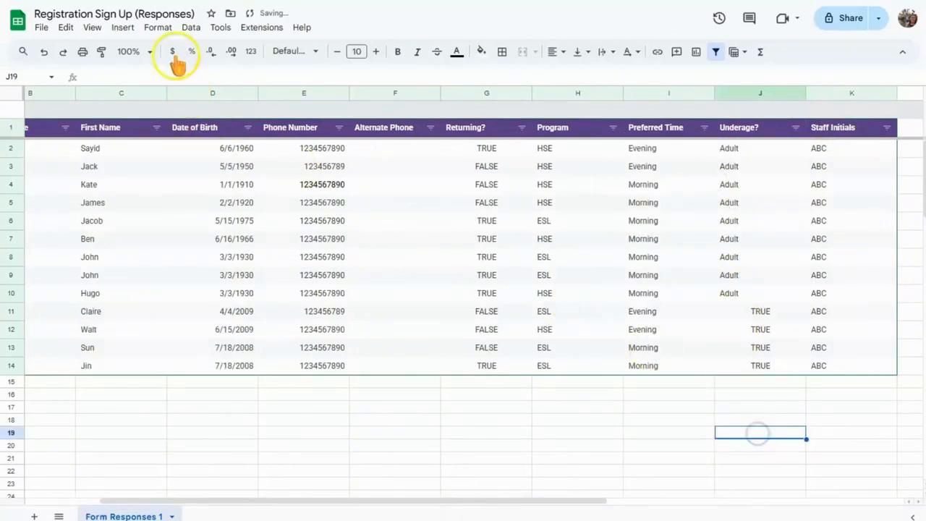
Filter the Program column to exclude ESL so that only HSE rows are displayed.
left_click(613, 128)
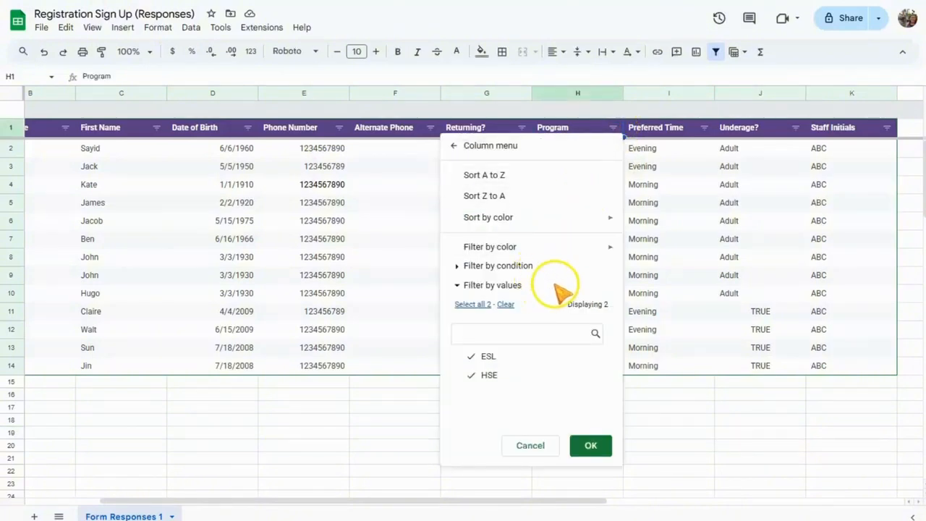
left_click(489, 356)
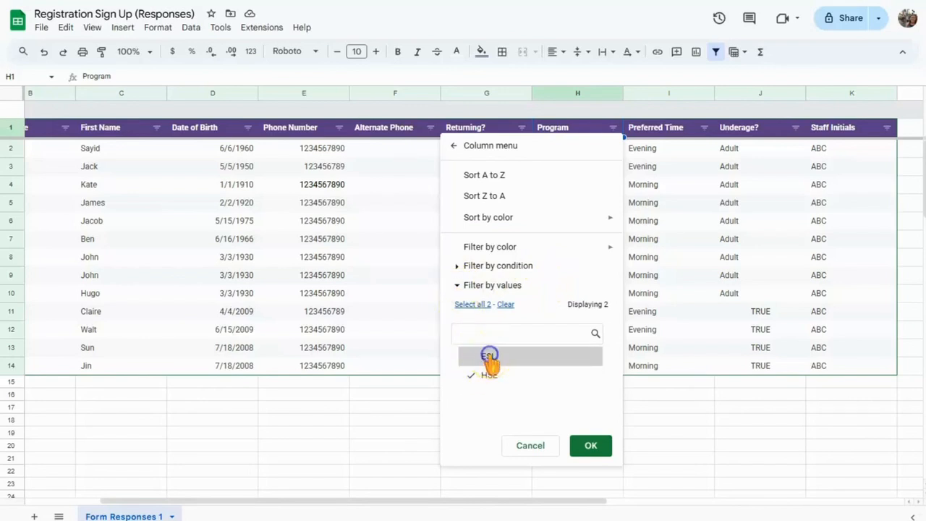
left_click(589, 445)
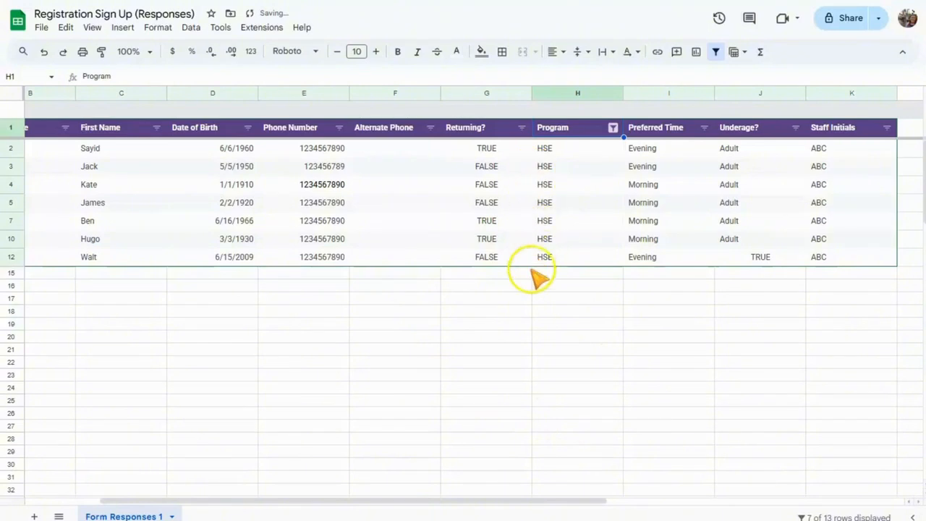
Sort the filtered rows A to Z by the Returning? column and check the TRUE entries.
left_click(521, 127)
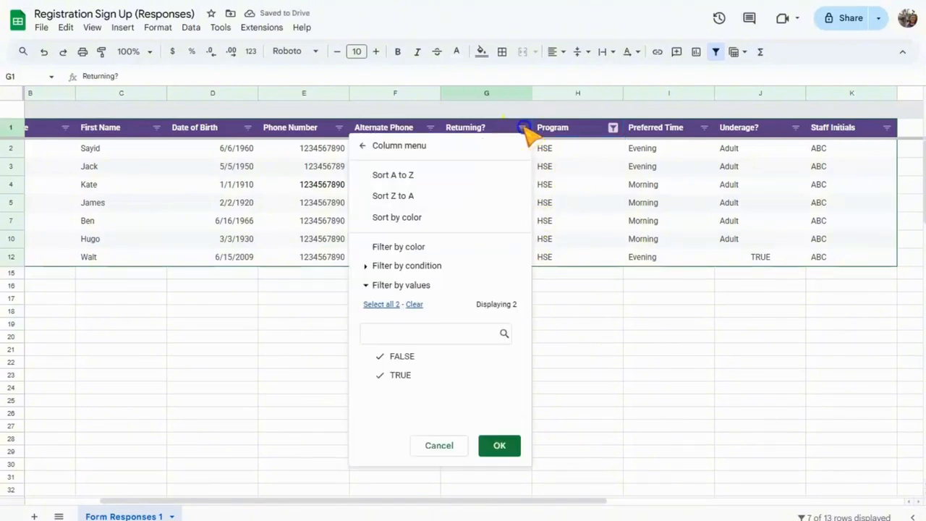
left_click(406, 174)
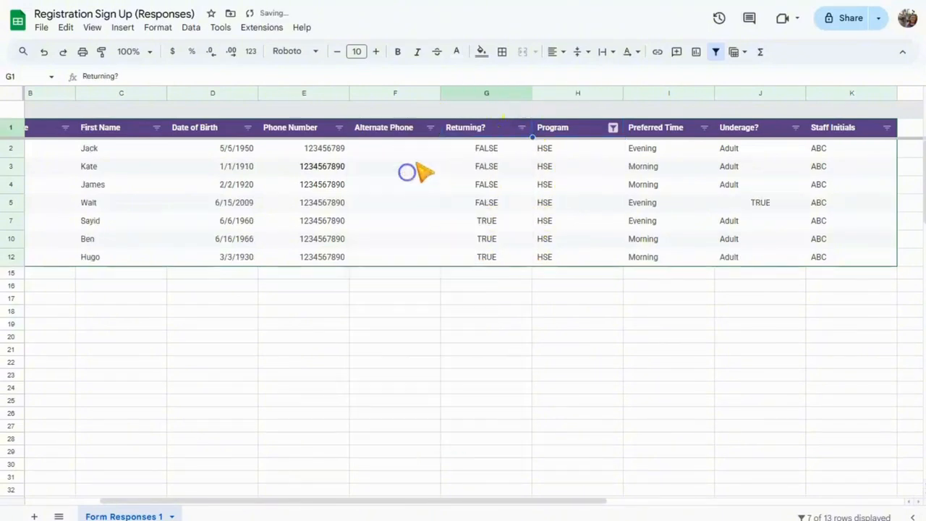
left_click(463, 226)
left_click(459, 237)
left_click(459, 263)
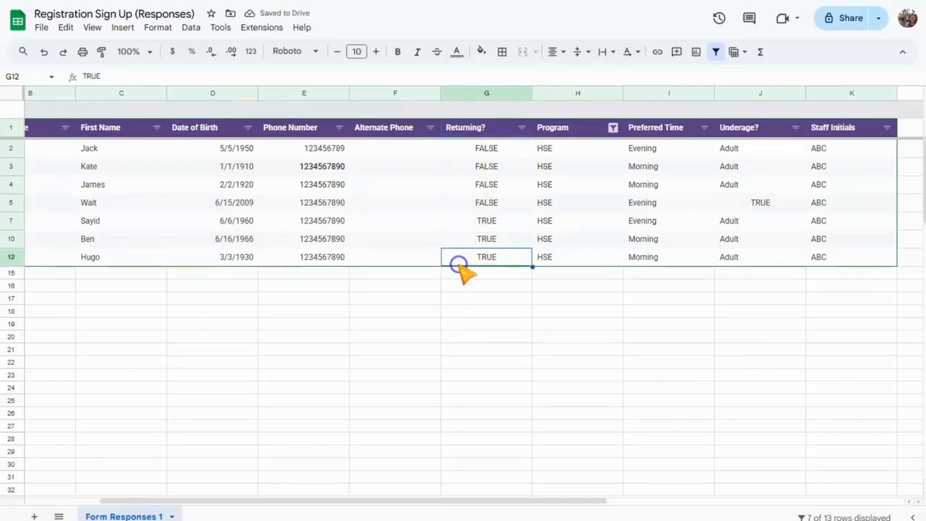
left_click(529, 353)
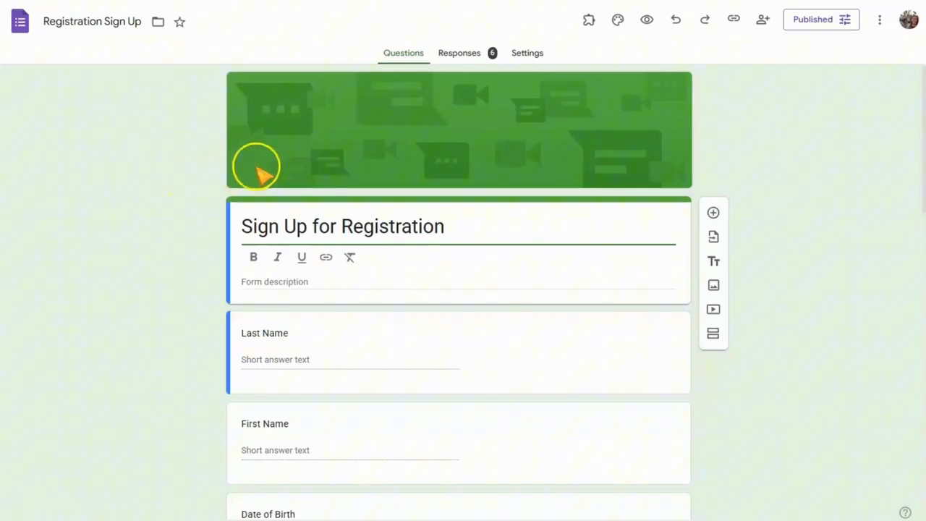
Unlink the Registration Sign Up form from its response spreadsheet.
left_click(463, 53)
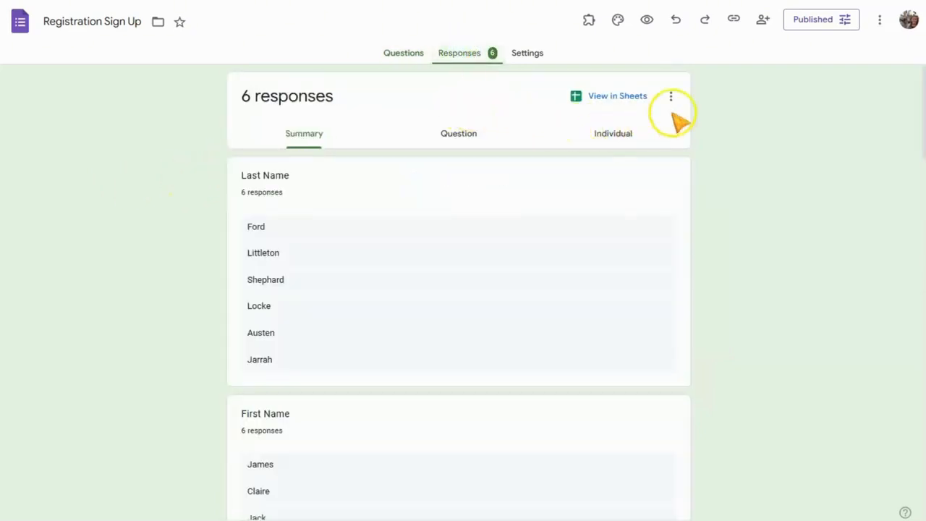
left_click(672, 98)
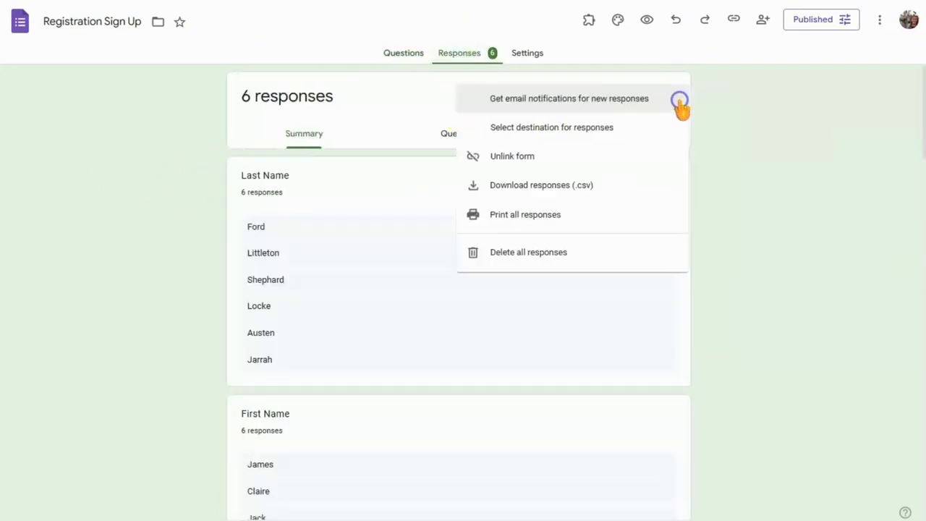
left_click(615, 159)
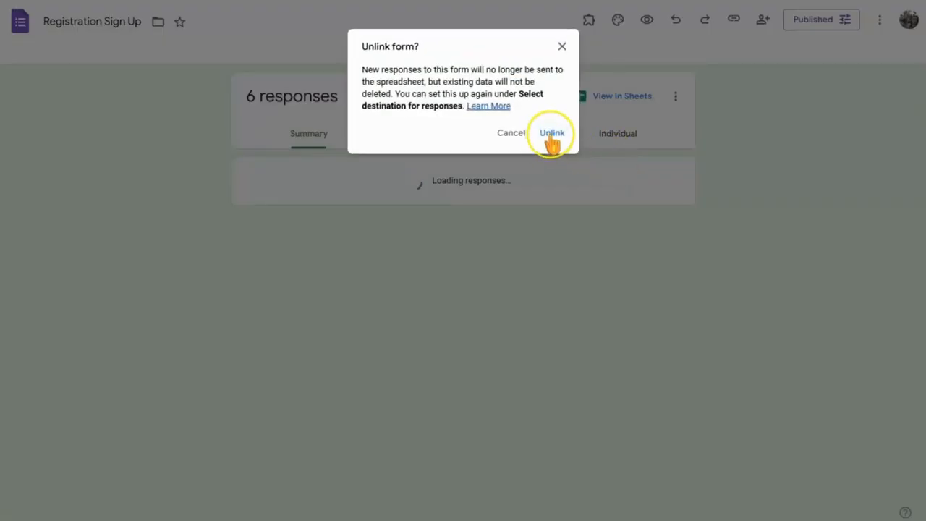
left_click(552, 133)
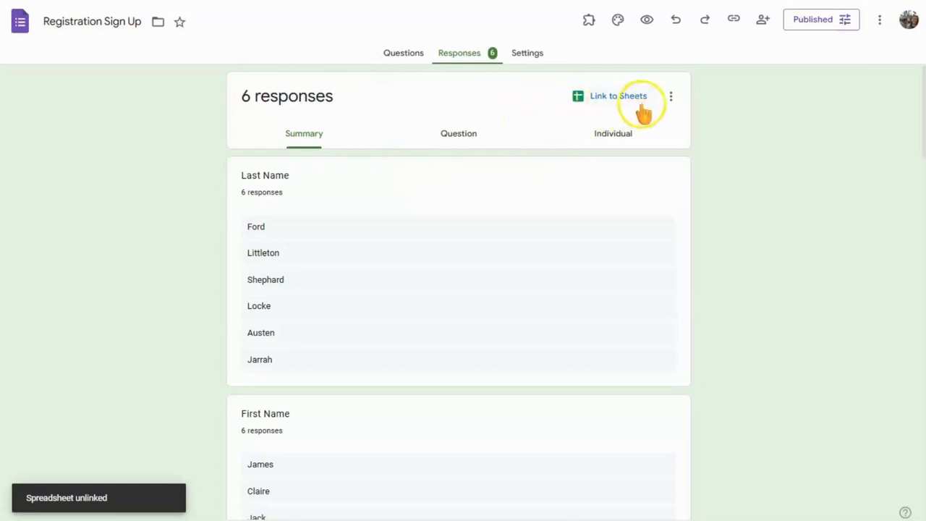
Delete all collected responses from the Registration Sign Up form.
left_click(672, 100)
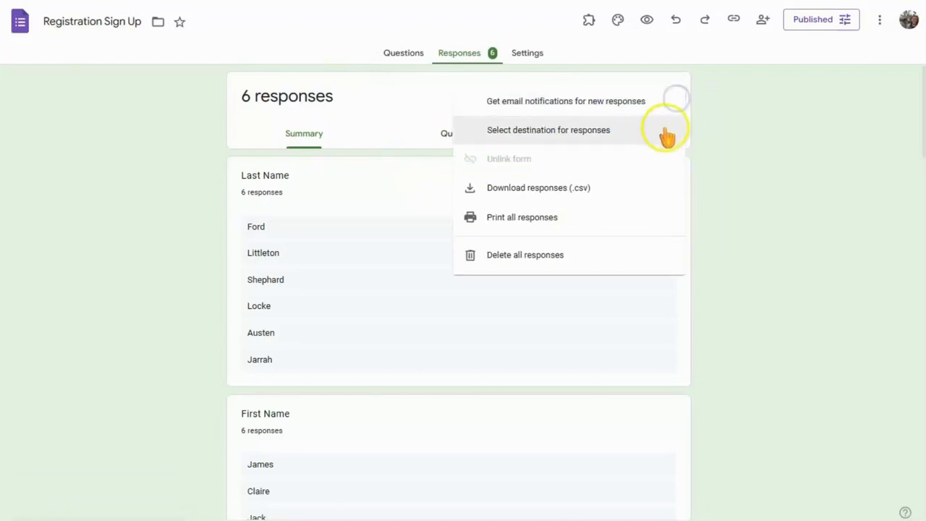
left_click(560, 269)
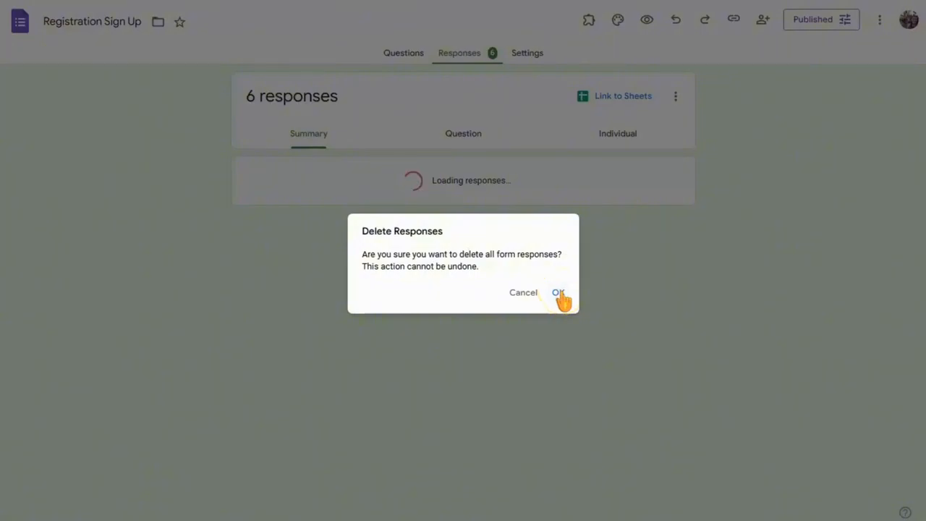
left_click(559, 293)
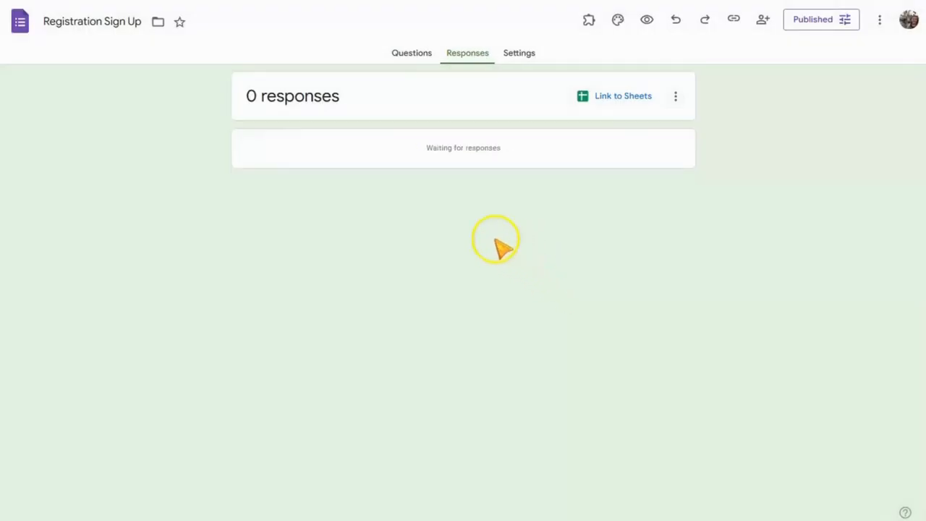
Link the form's responses to an existing spreadsheet, choosing the second recent Registration Sign Up file from today.
left_click(614, 97)
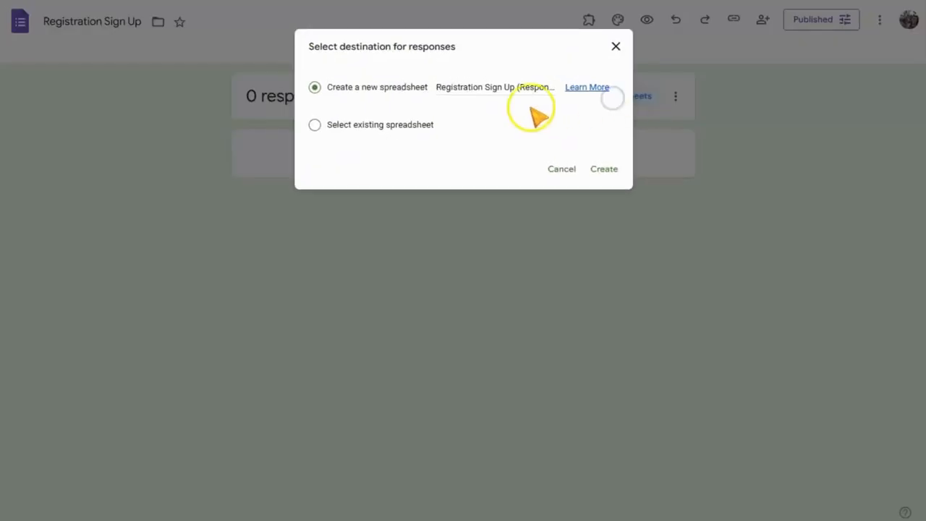
left_click(315, 124)
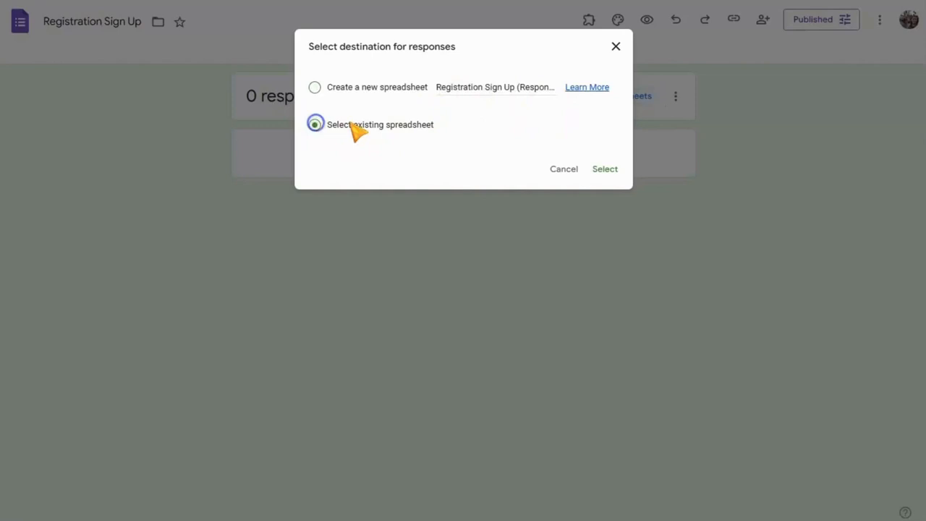
left_click(620, 170)
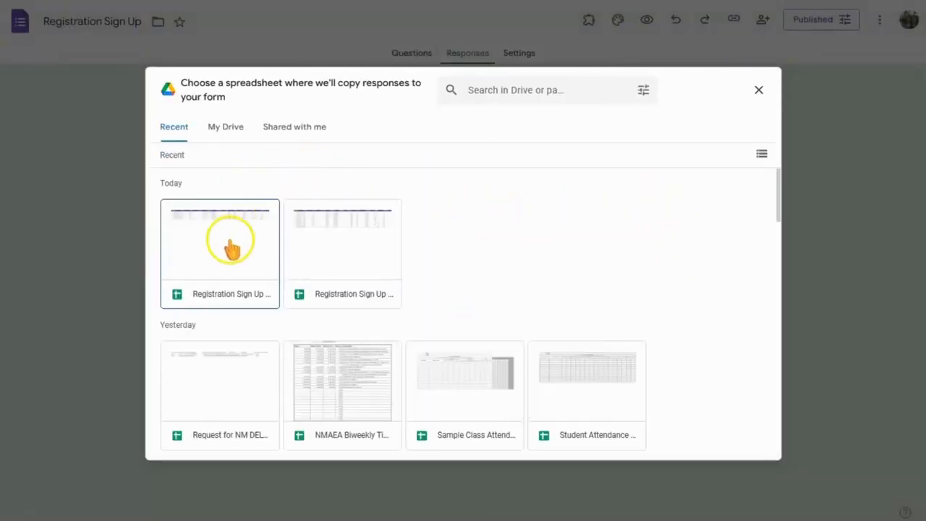
left_click(332, 249)
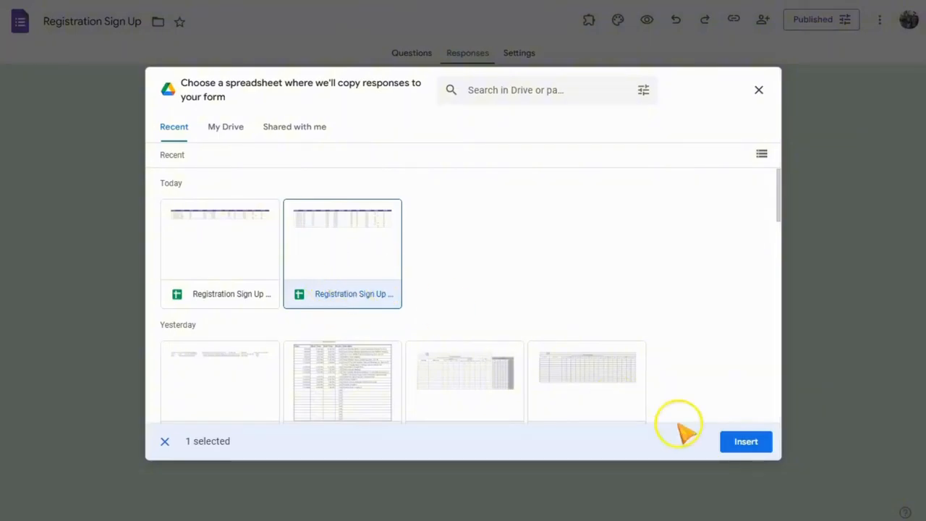
left_click(749, 442)
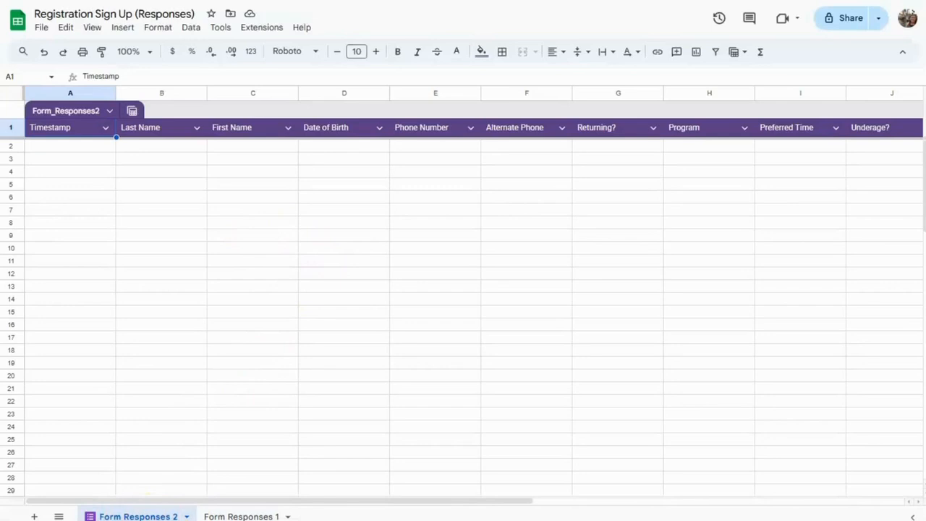
Rename the Form Responses 1 sheet as January.
double_click(224, 516)
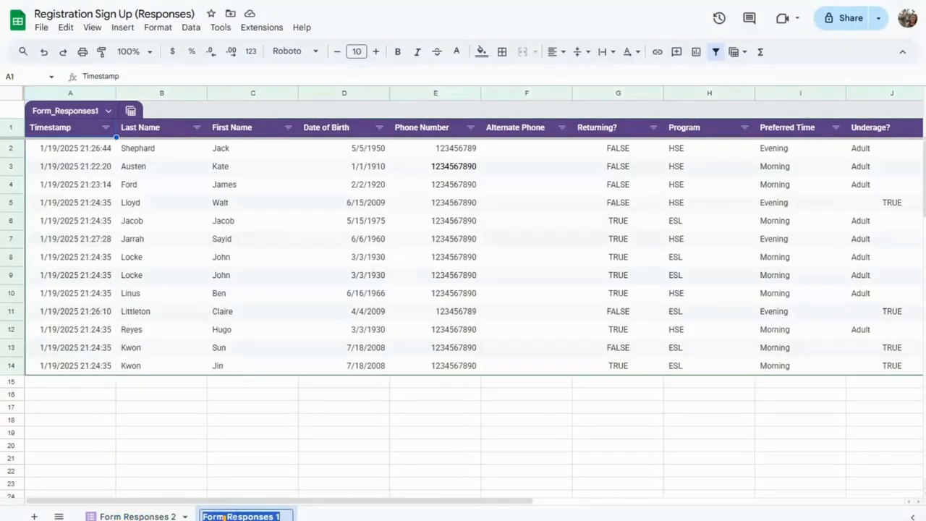
type("Ja")
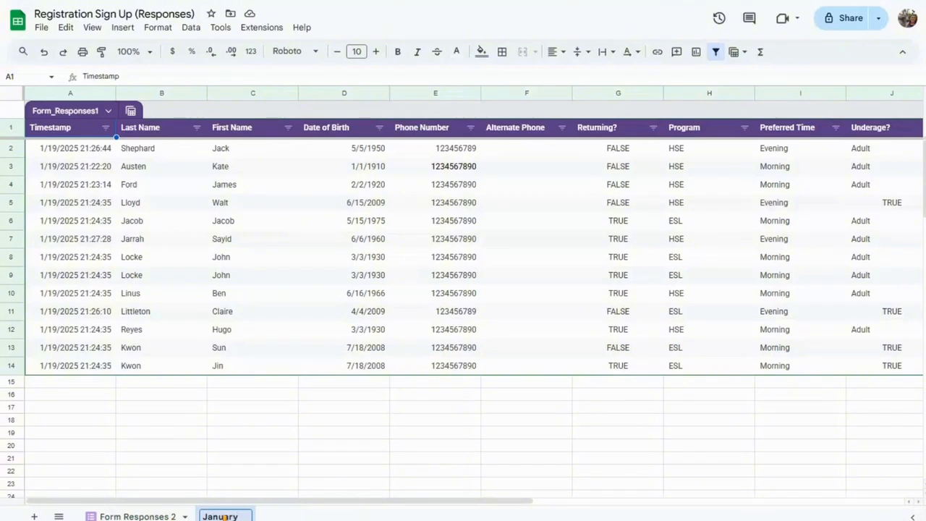
type("nuary")
Rename the new Form Responses 2 sheet as February.
left_click(128, 511)
double_click(127, 512)
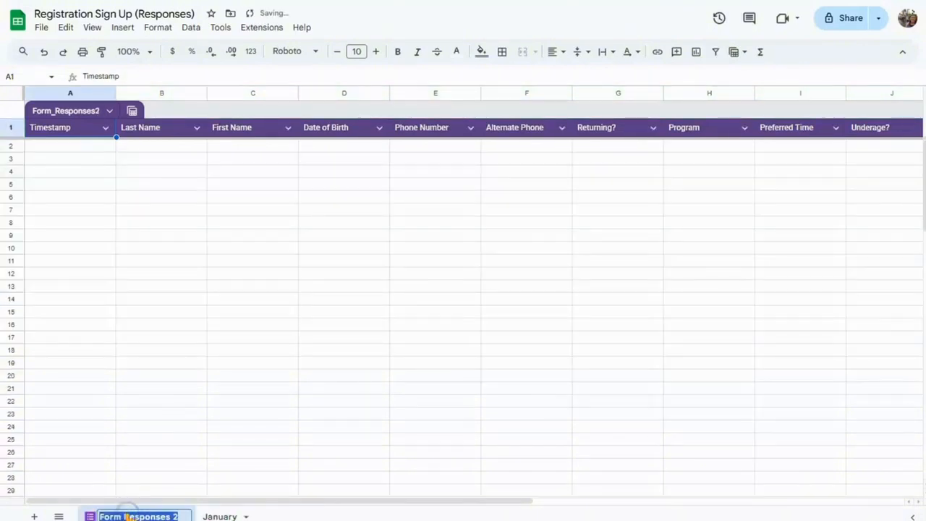
type("February")
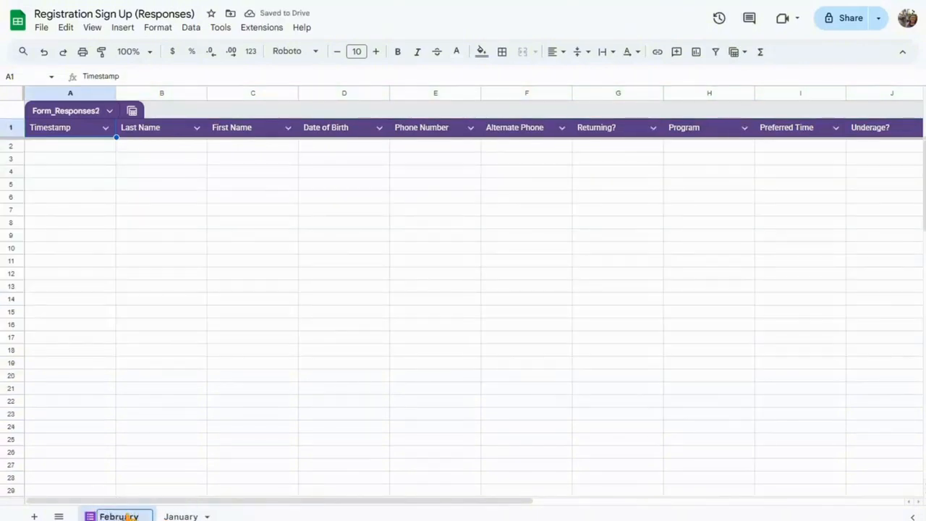
left_click(164, 432)
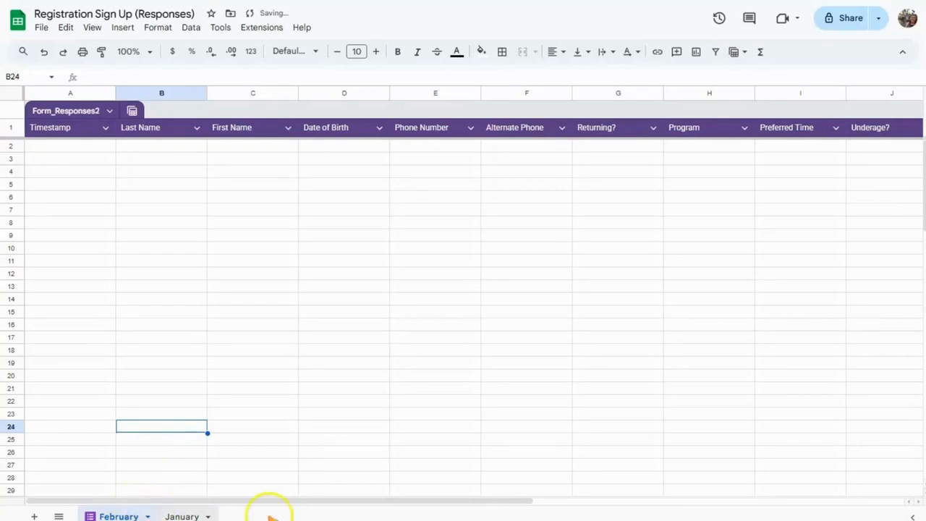